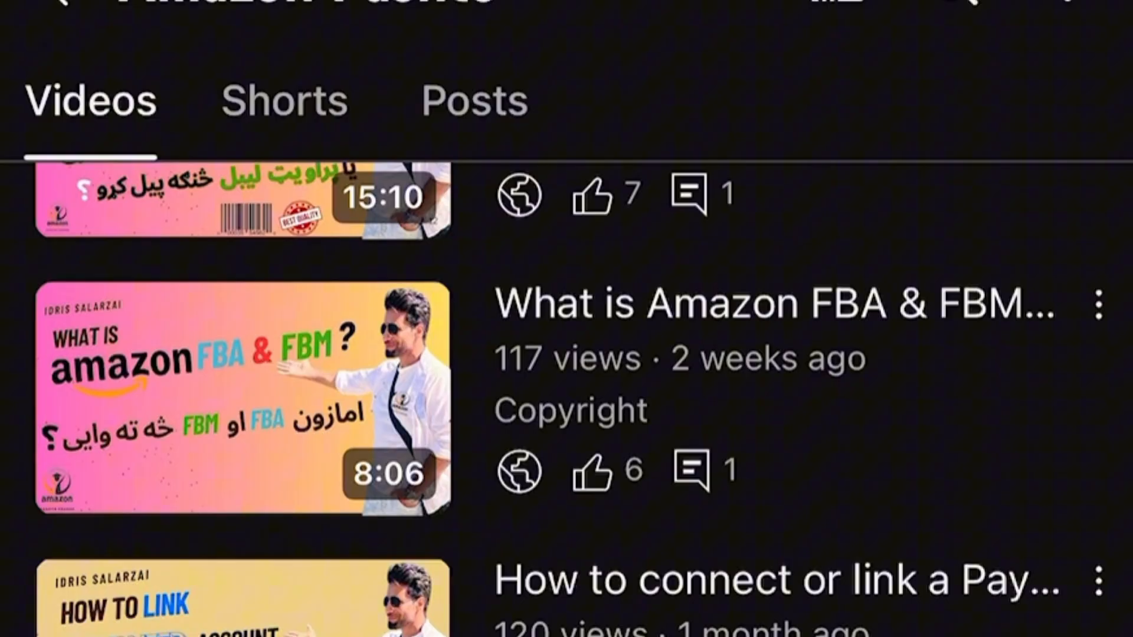
Restore the Amazon Pashto YouTube window, scroll its channel page, then minimize it.
scroll(568, 398, "down", 5)
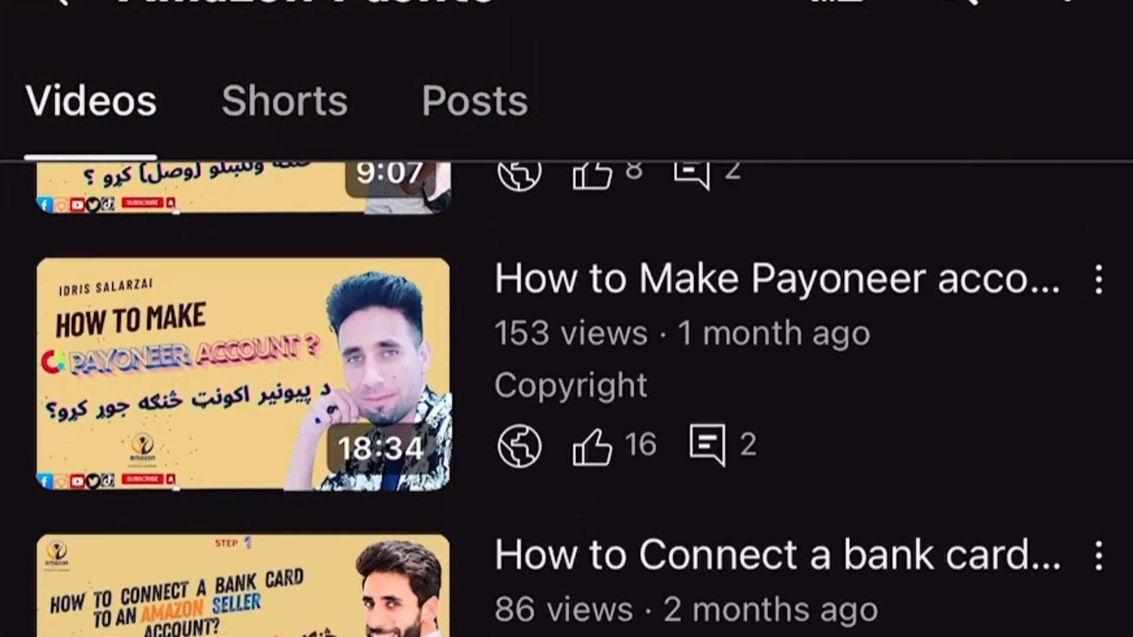
scroll(568, 398, "up", 10)
scroll(566, 318, "up", 5)
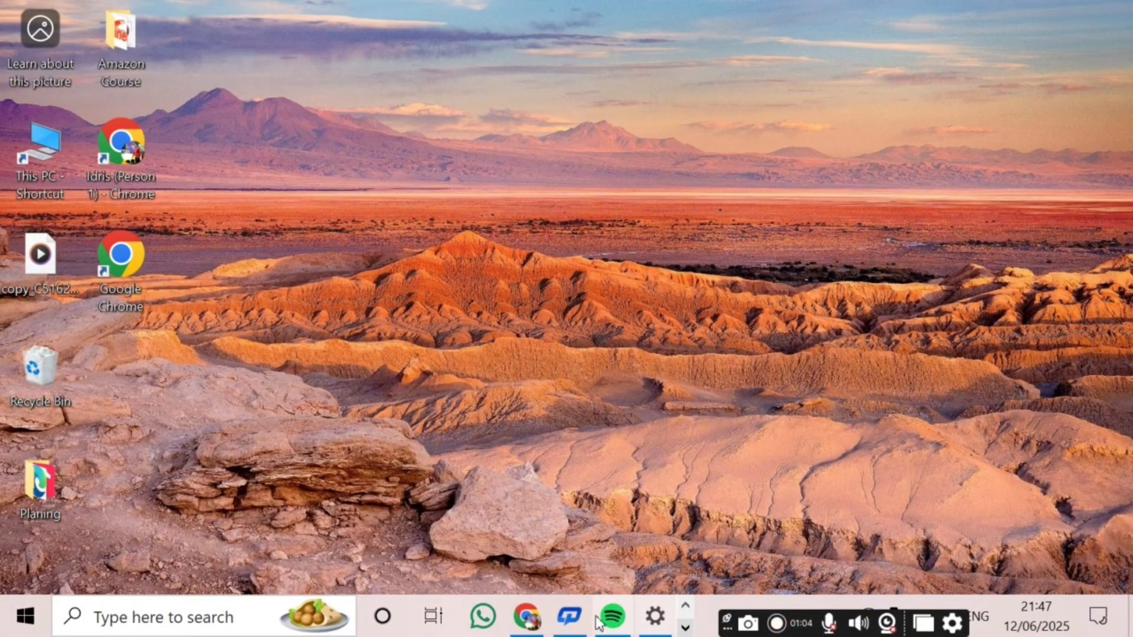
left_click(527, 616)
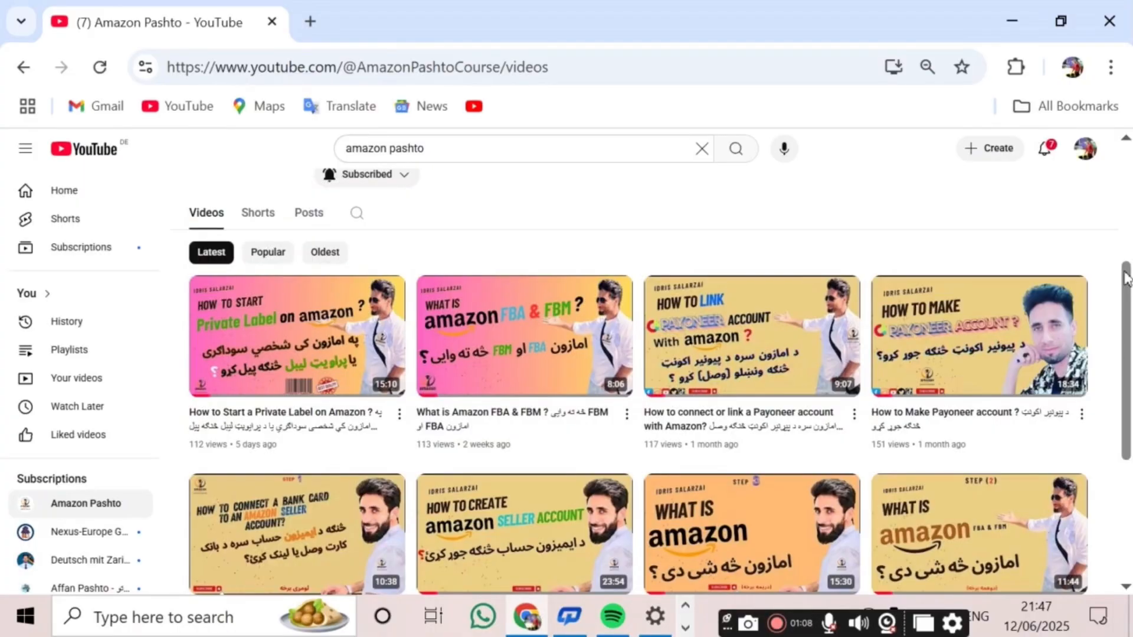
left_click_drag(1127, 283, 1117, 128)
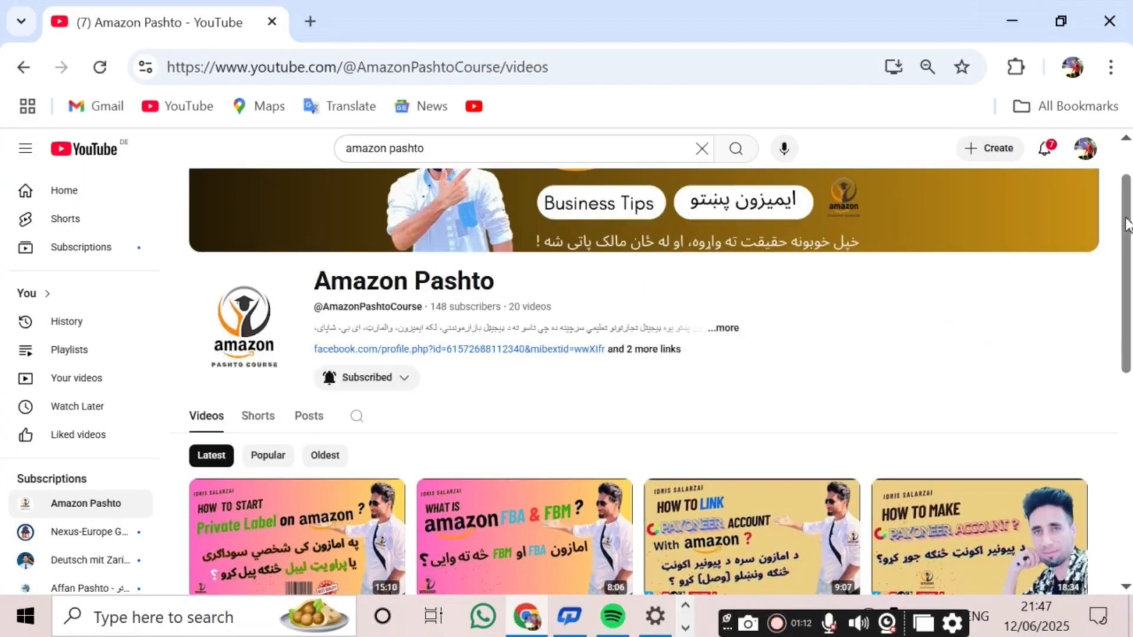
left_click_drag(1127, 223, 1113, 267)
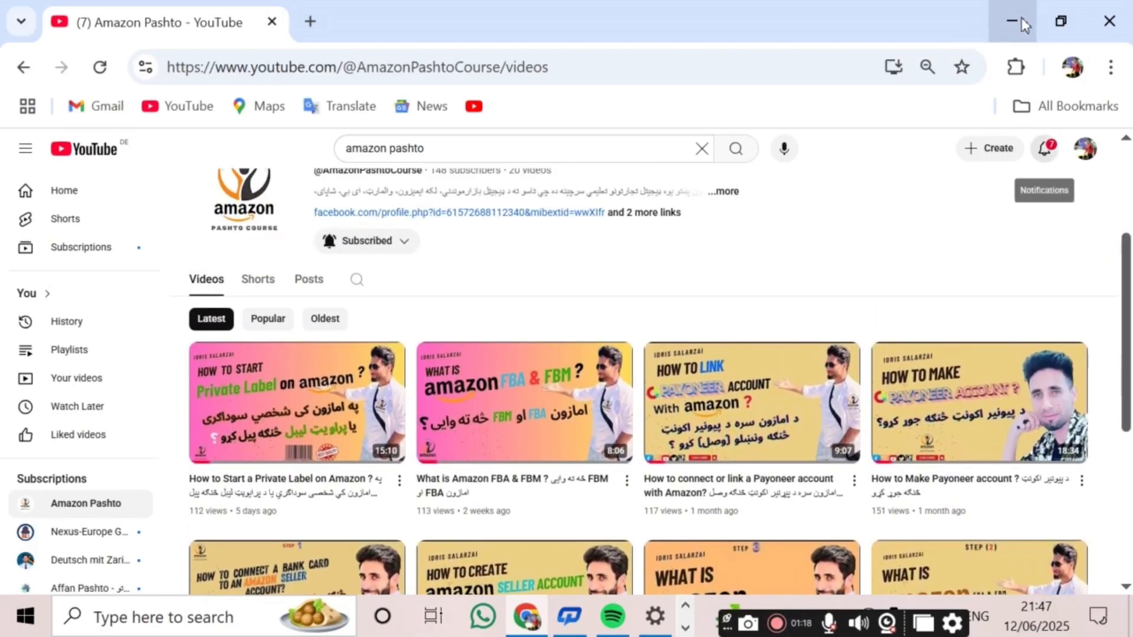
left_click(998, 36)
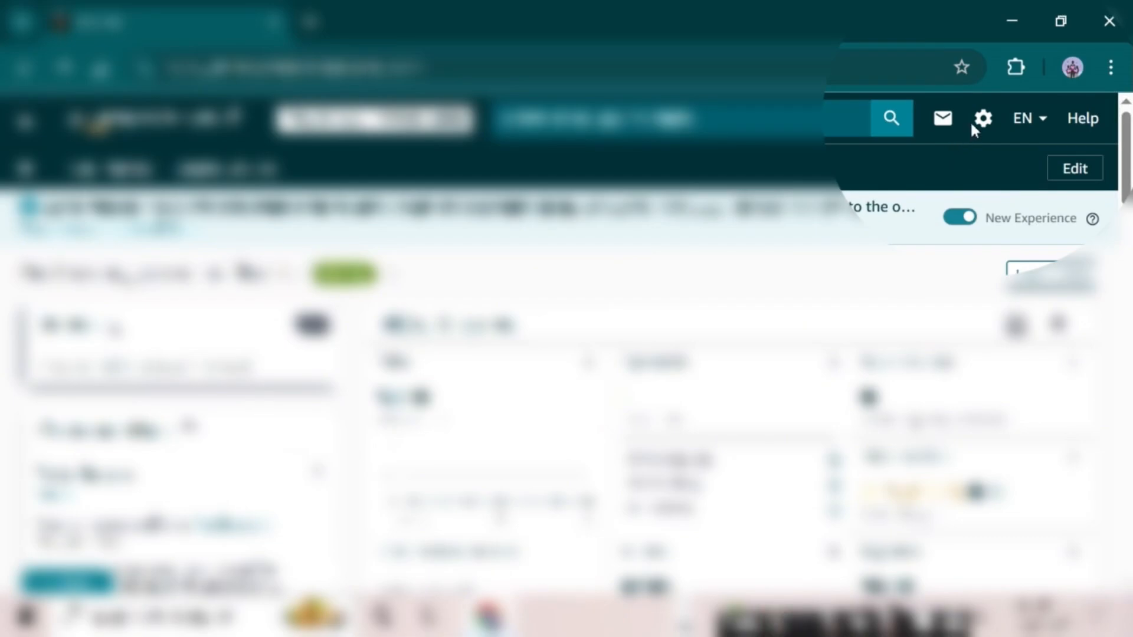
Go to Account Info from the settings gear and open the Tax Information section.
mouse_move(983, 125)
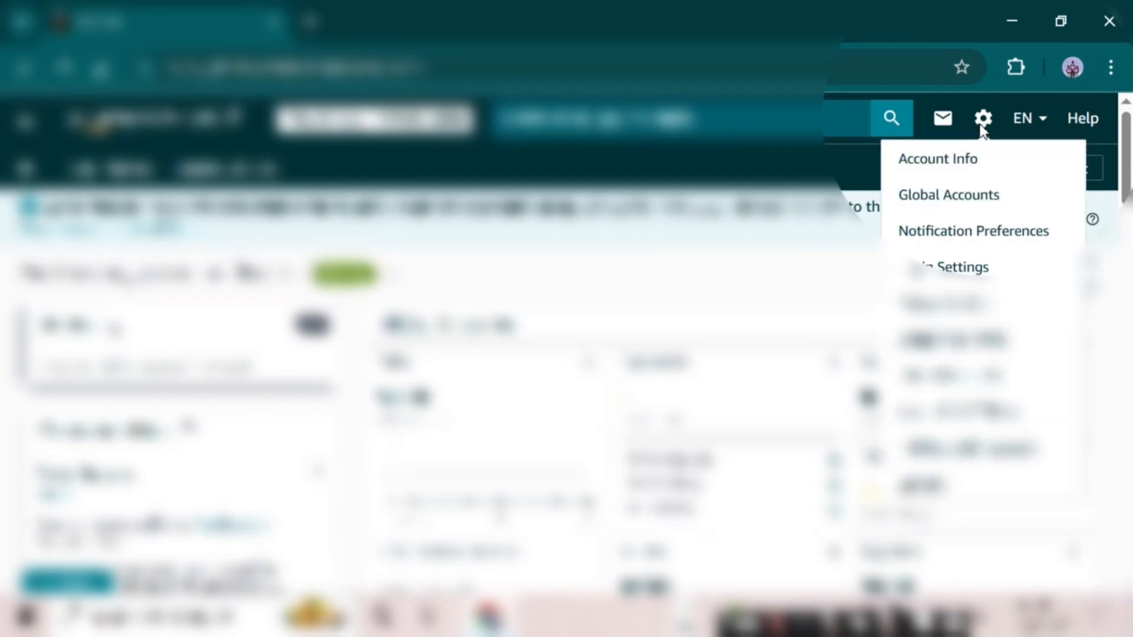
left_click(962, 167)
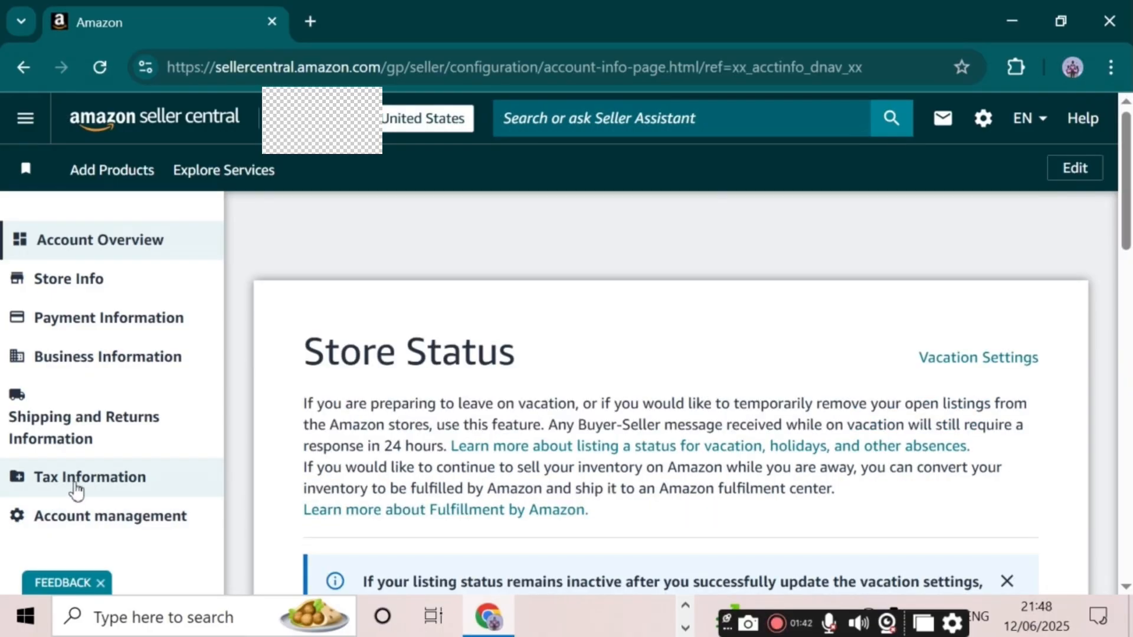
left_click(71, 480)
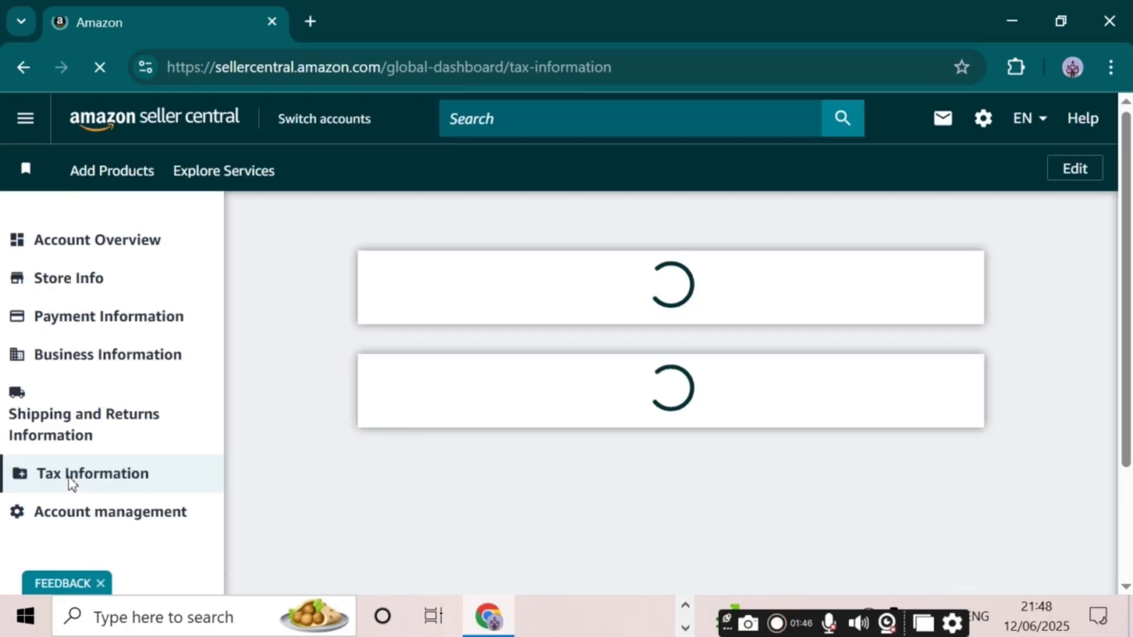
scroll(71, 481, "down", 1)
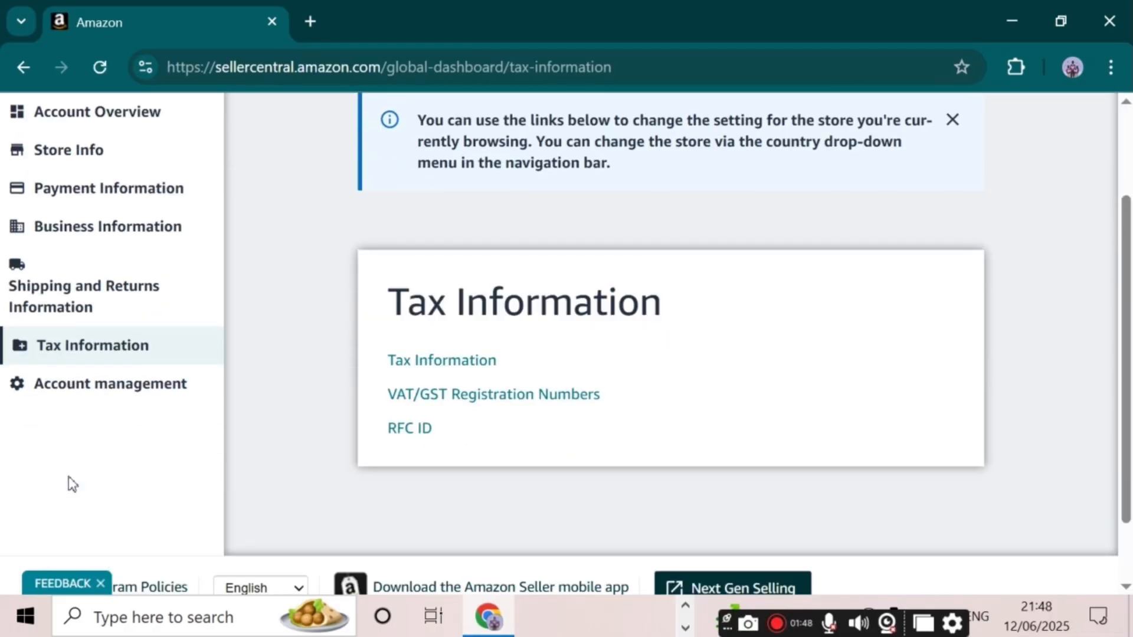
Open the Tax Information link to view the Legal Entity validation status.
left_click(420, 363)
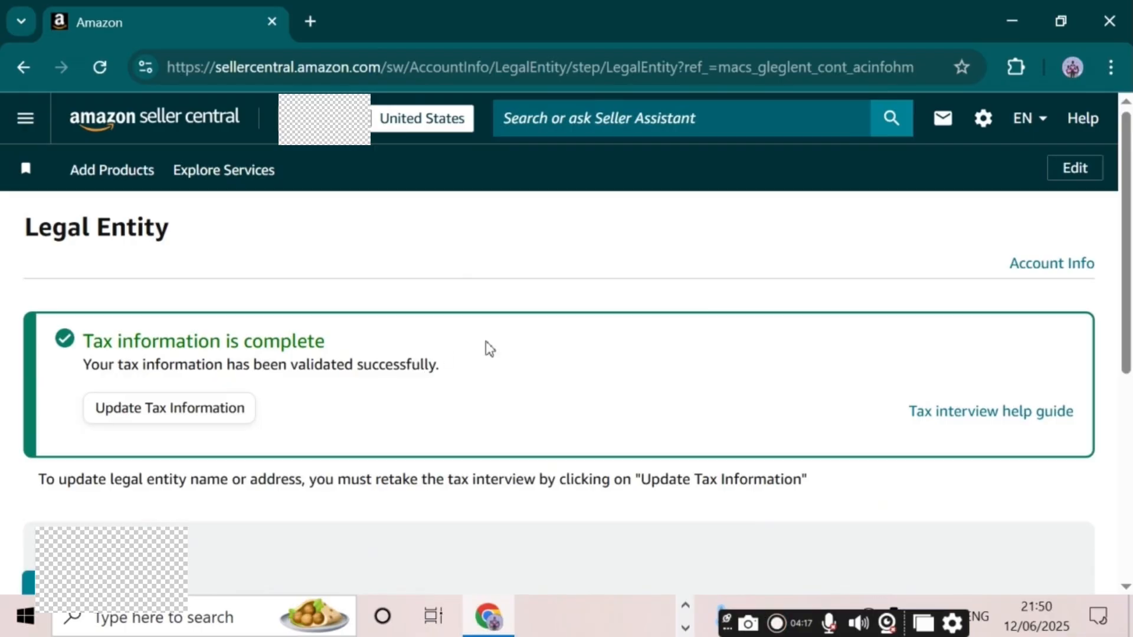
scroll(567, 354, "down", 4)
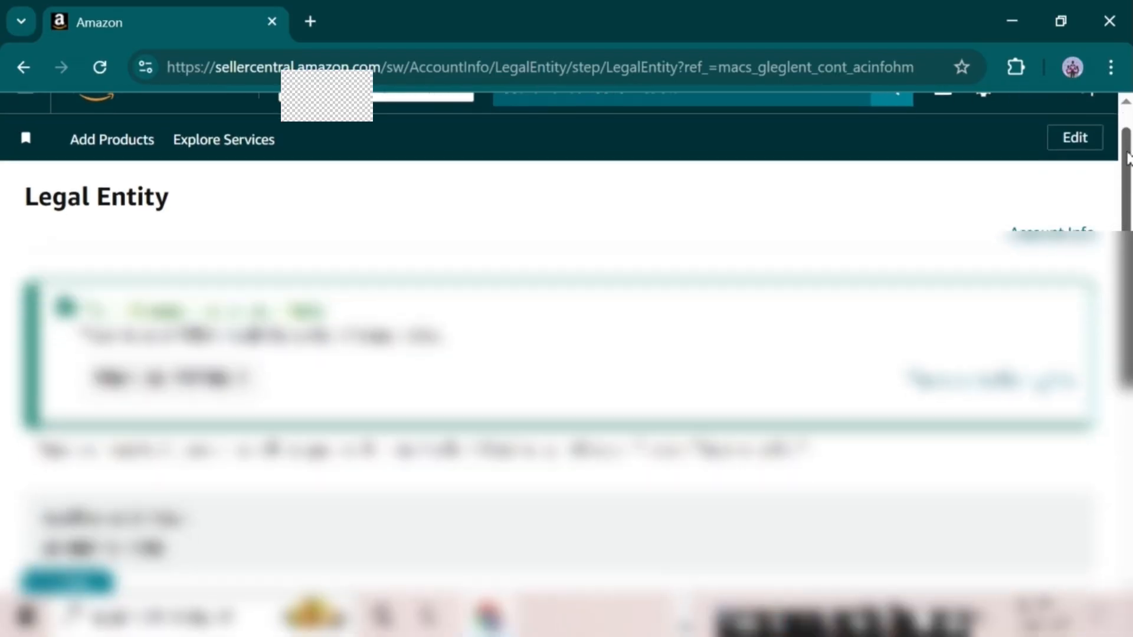
scroll(566, 354, "down", 1)
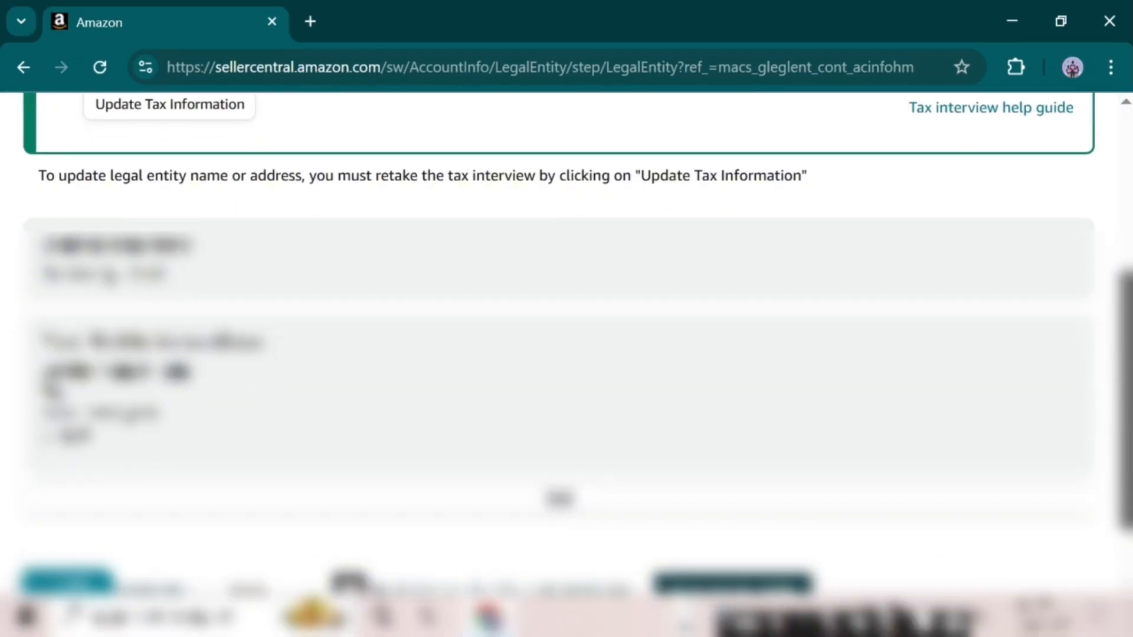
scroll(566, 354, "down", 1)
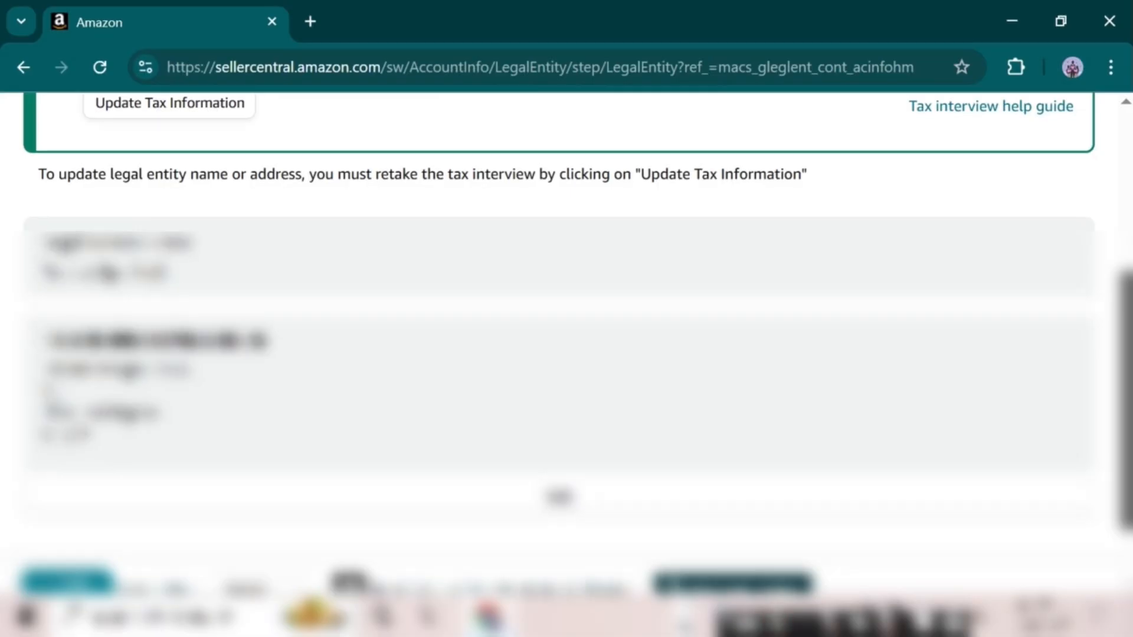
scroll(567, 354, "up", 2)
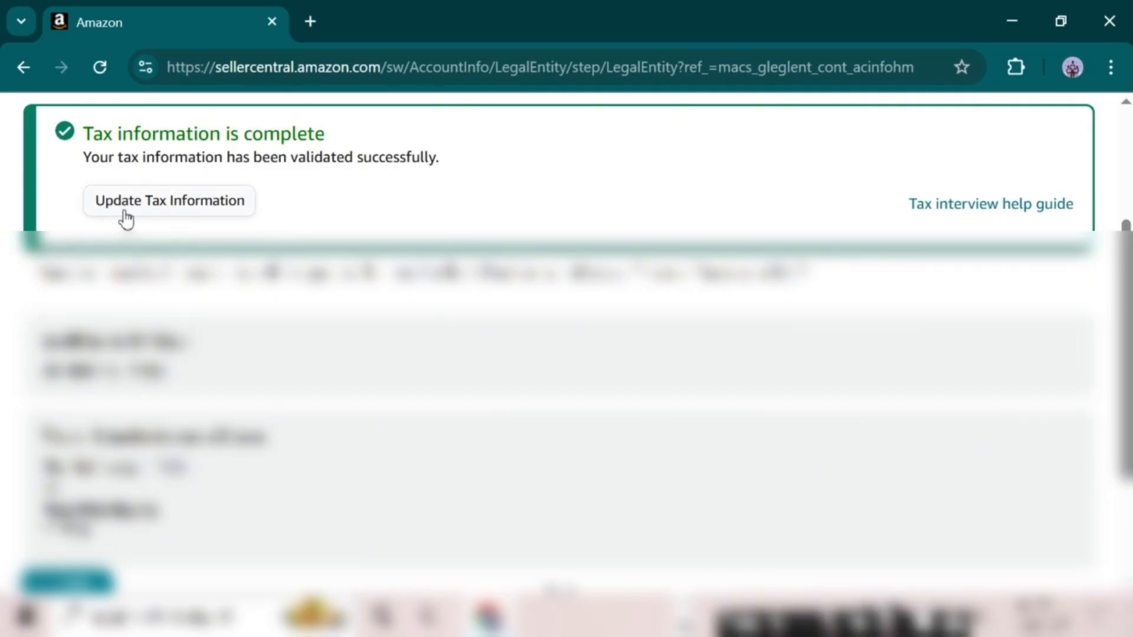
Start updating the tax information and choose Business as the tax classification.
left_click(194, 206)
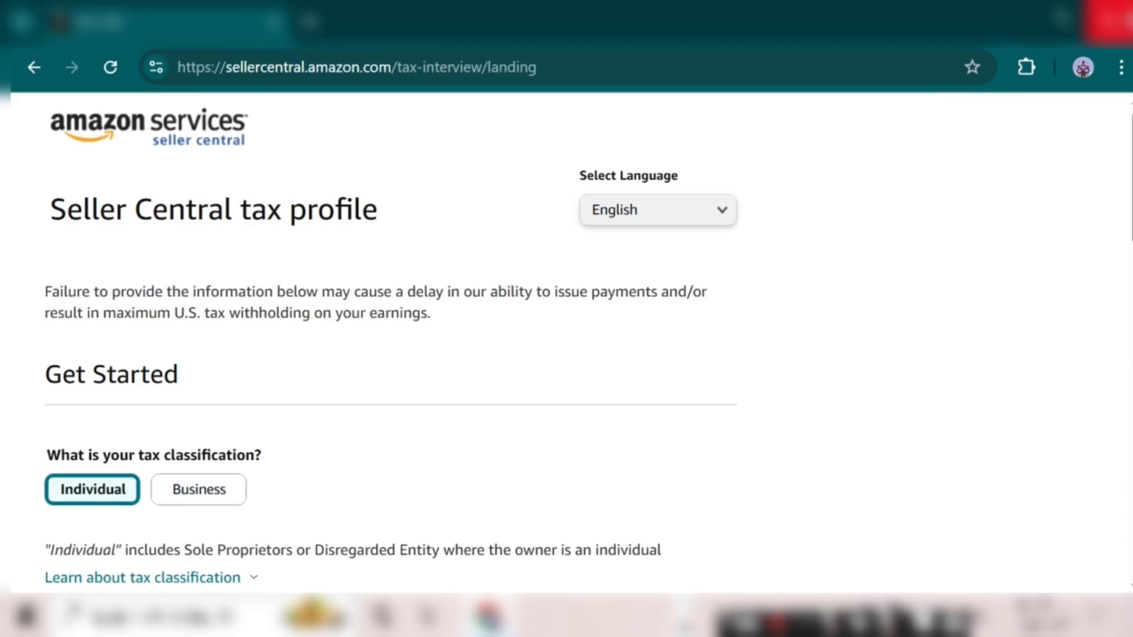
scroll(421, 354, "down", 2)
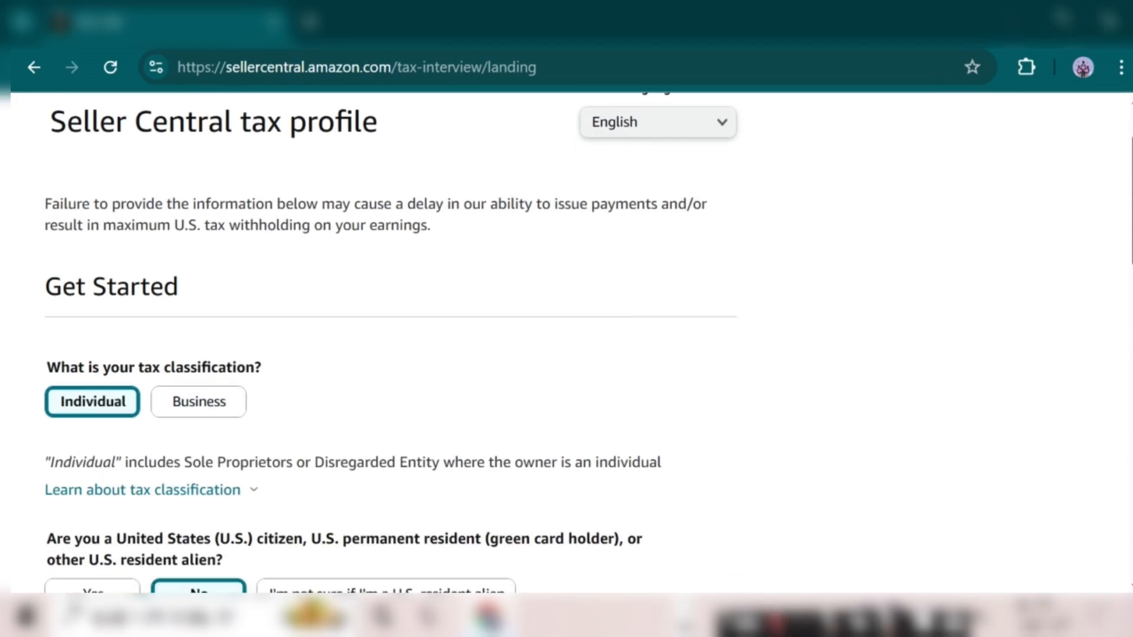
left_click_drag(1131, 159, 1131, 172)
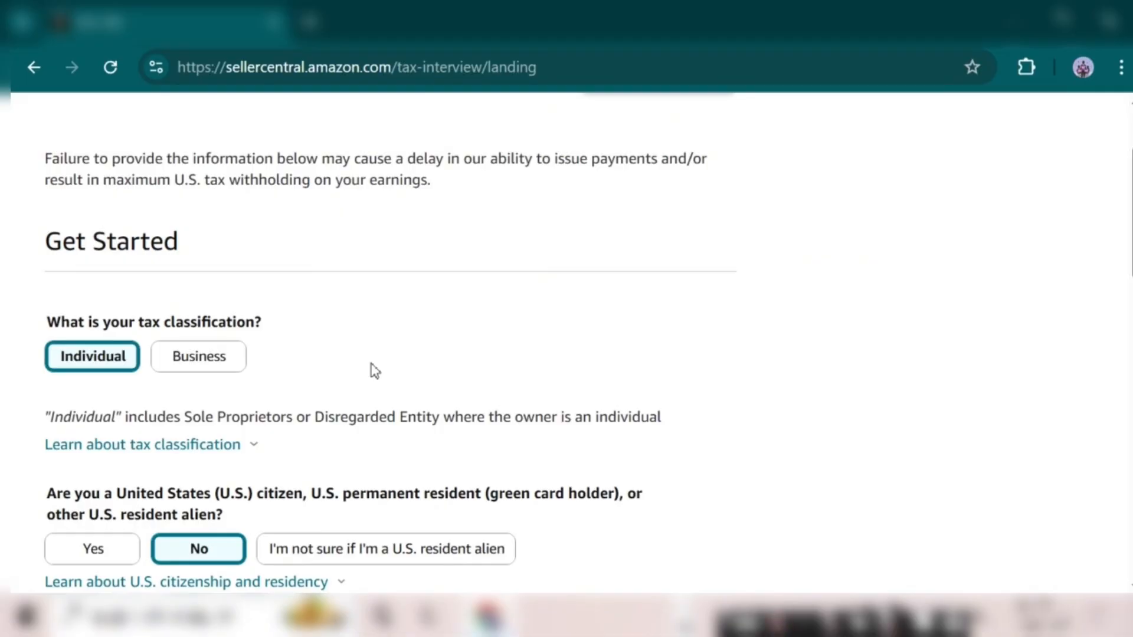
left_click(216, 372)
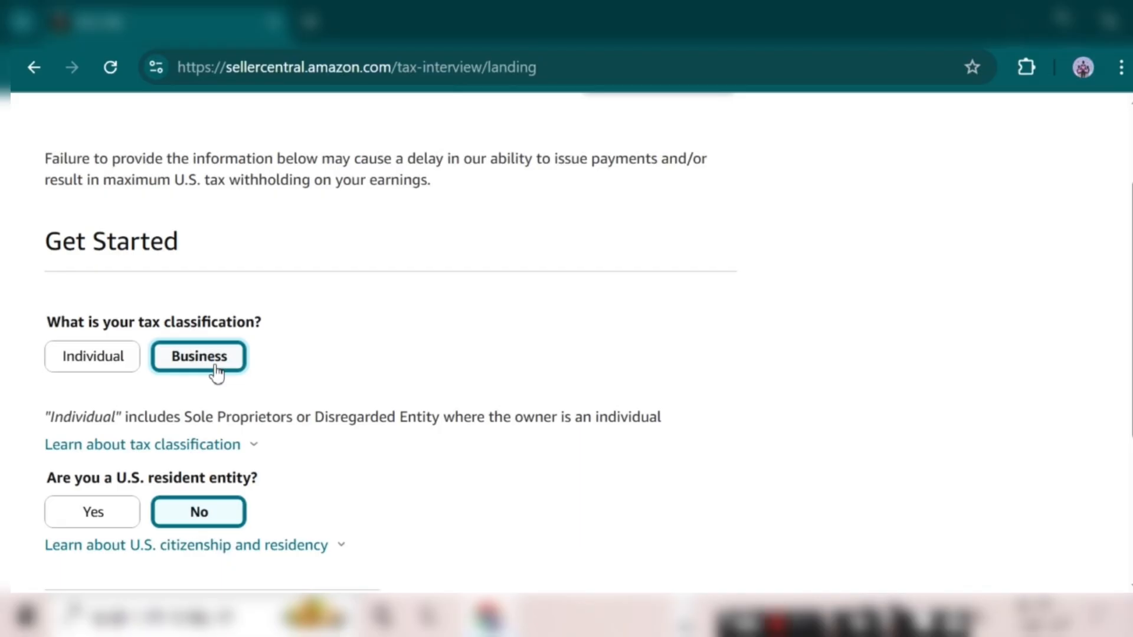
Switch the tax classification back to Individual and scroll down to the Full name field.
left_click(120, 365)
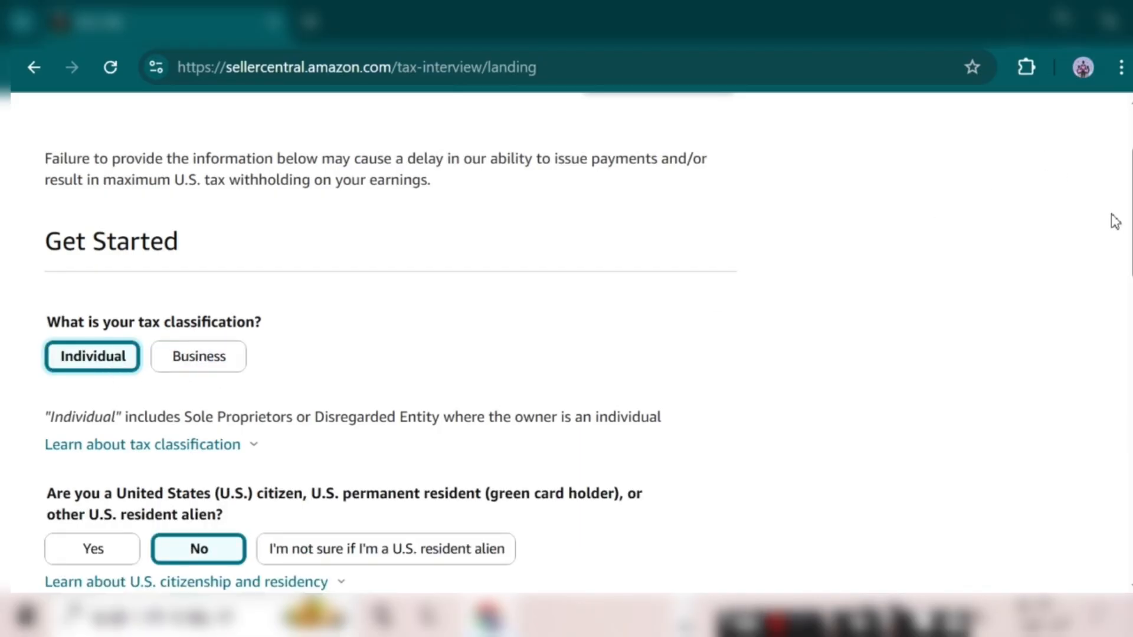
left_click_drag(1131, 212, 1131, 375)
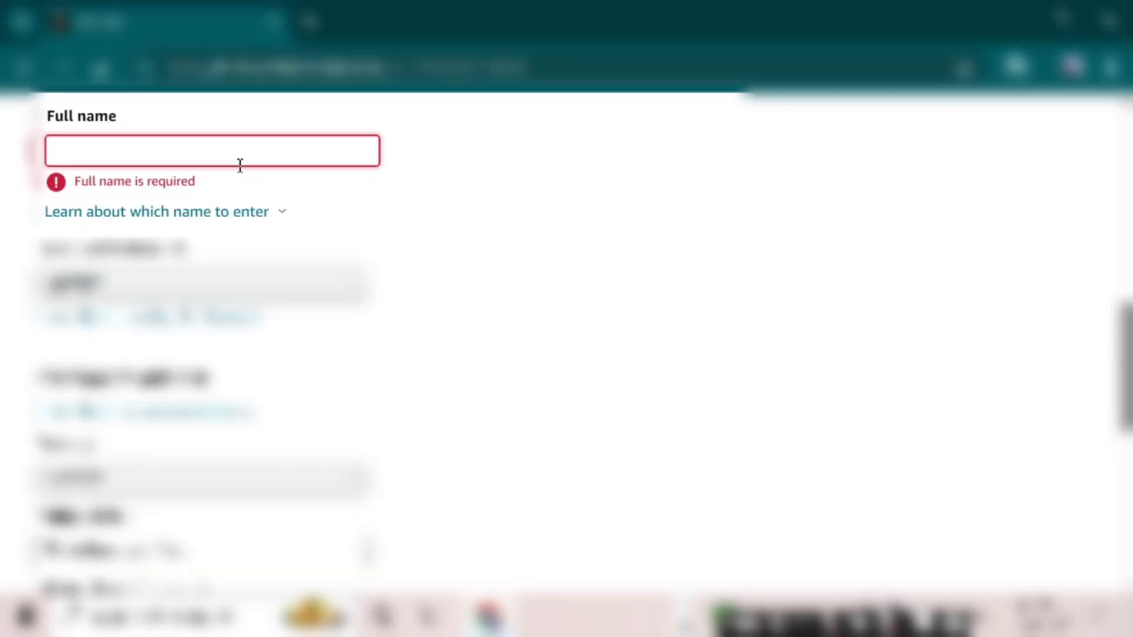
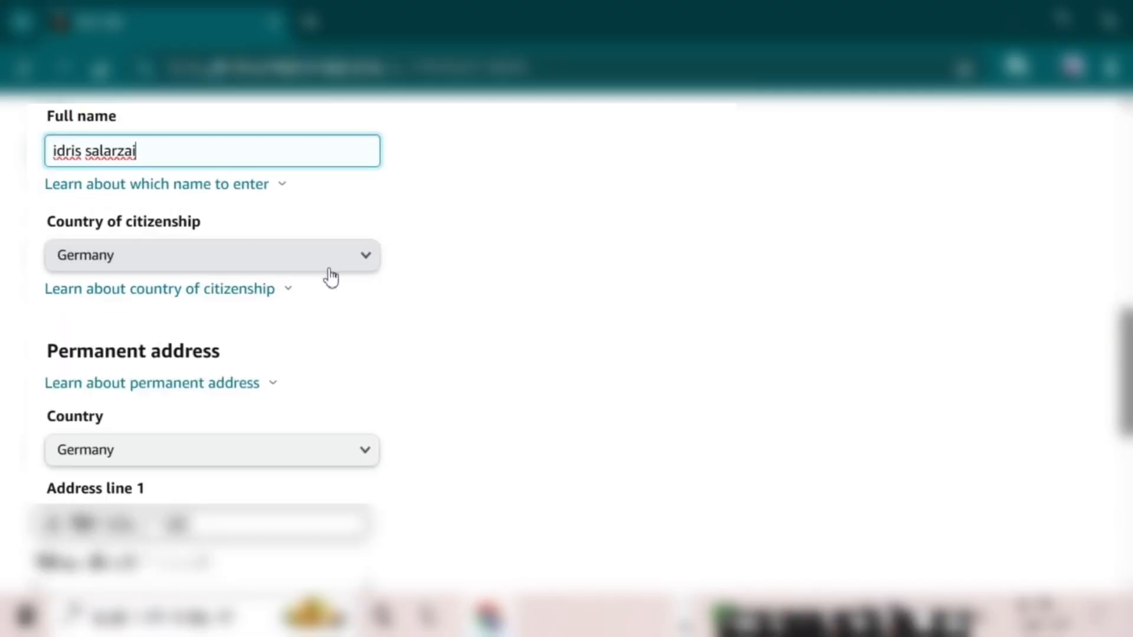
Enter the seller's full name and select Germany as the country of citizenship.
left_click(360, 262)
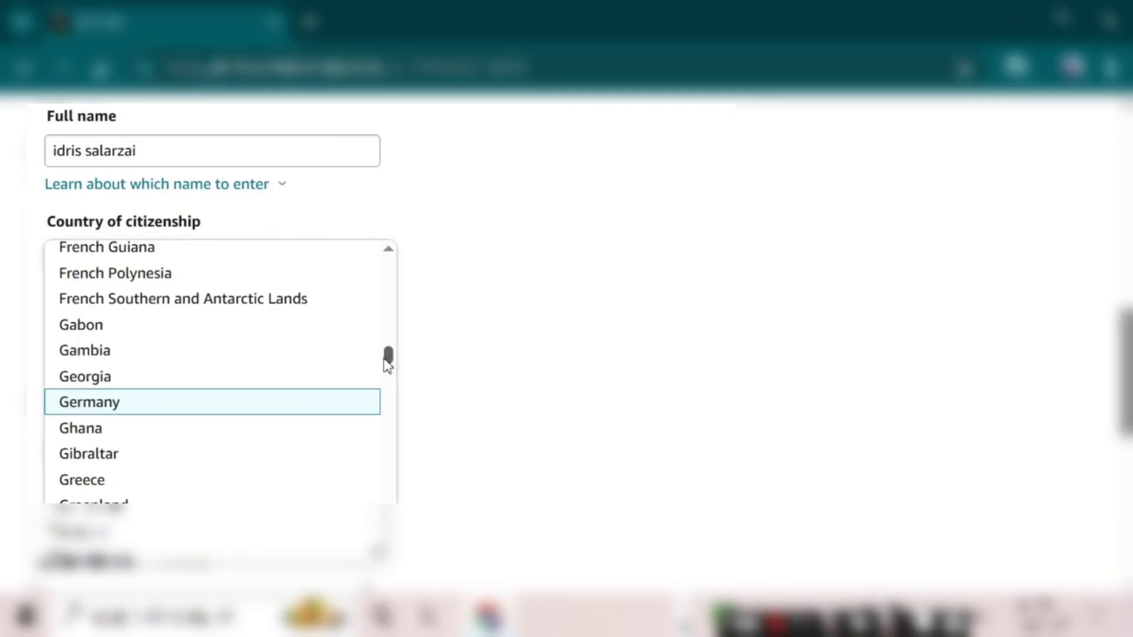
left_click(327, 402)
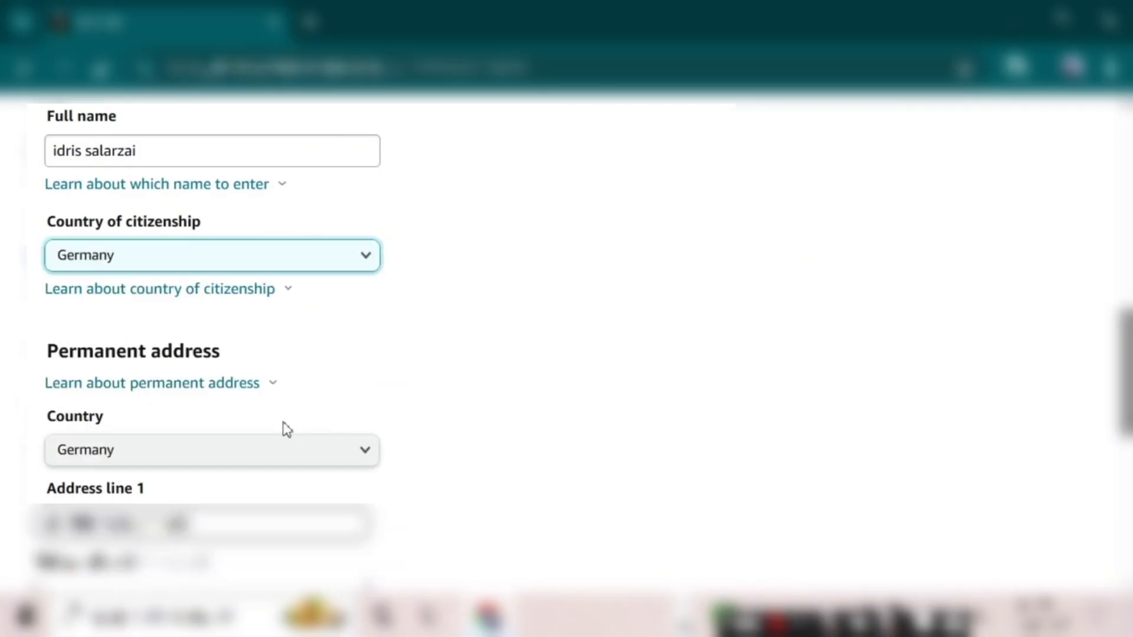
left_click(353, 262)
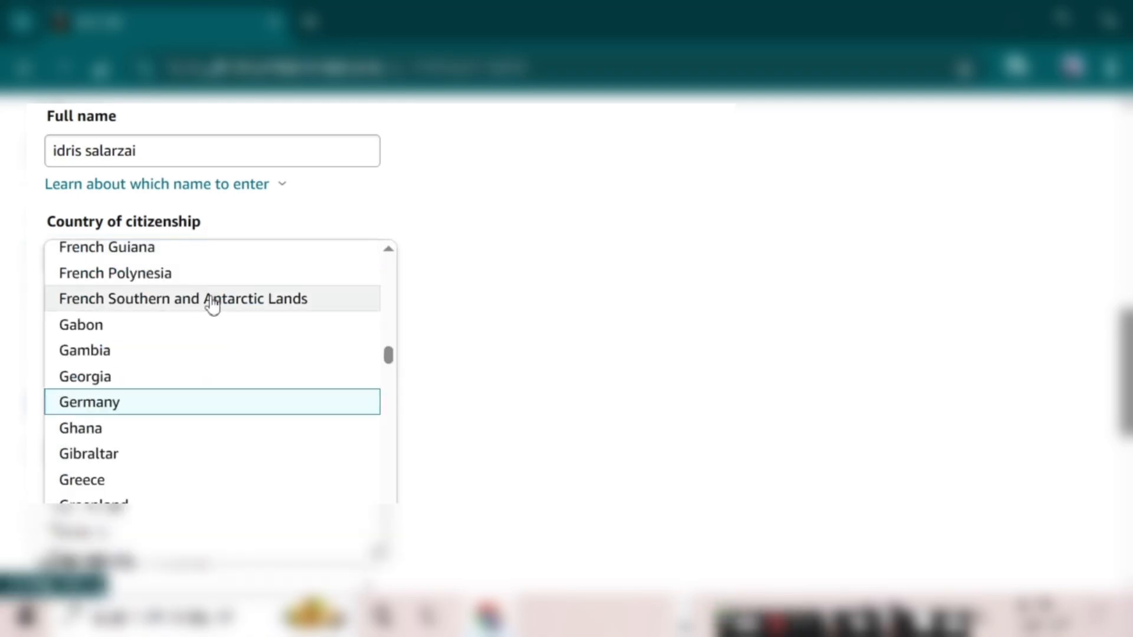
left_click(476, 287)
Fill in the permanent address's first line and city with placeholder text.
scroll(476, 286, "down", 3)
left_click(327, 329)
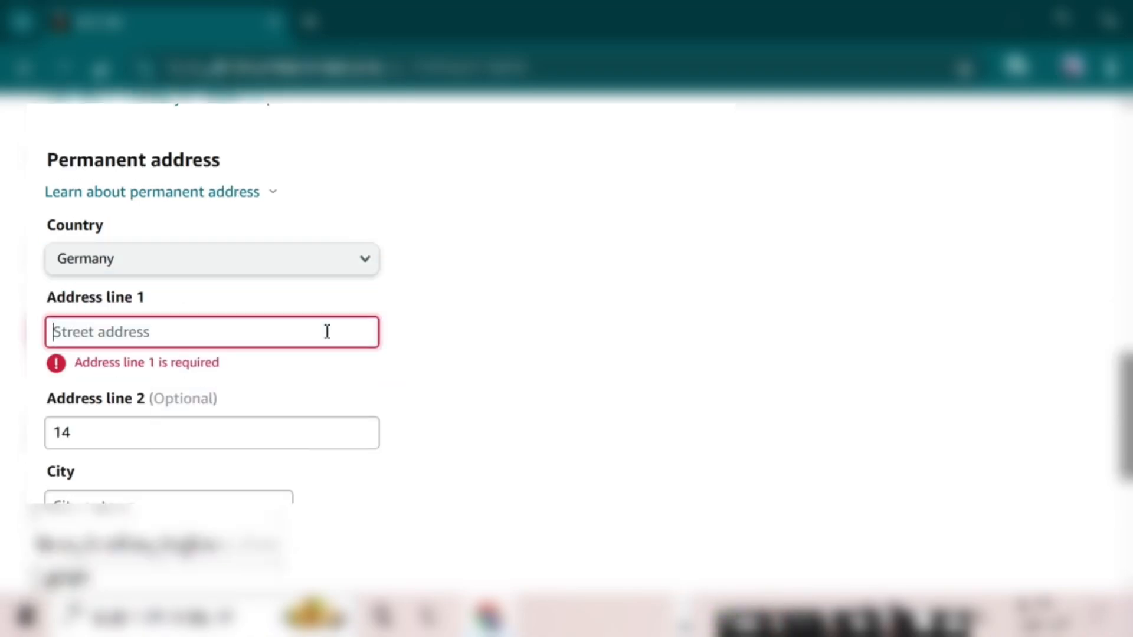
type("kdjshjfbhsd")
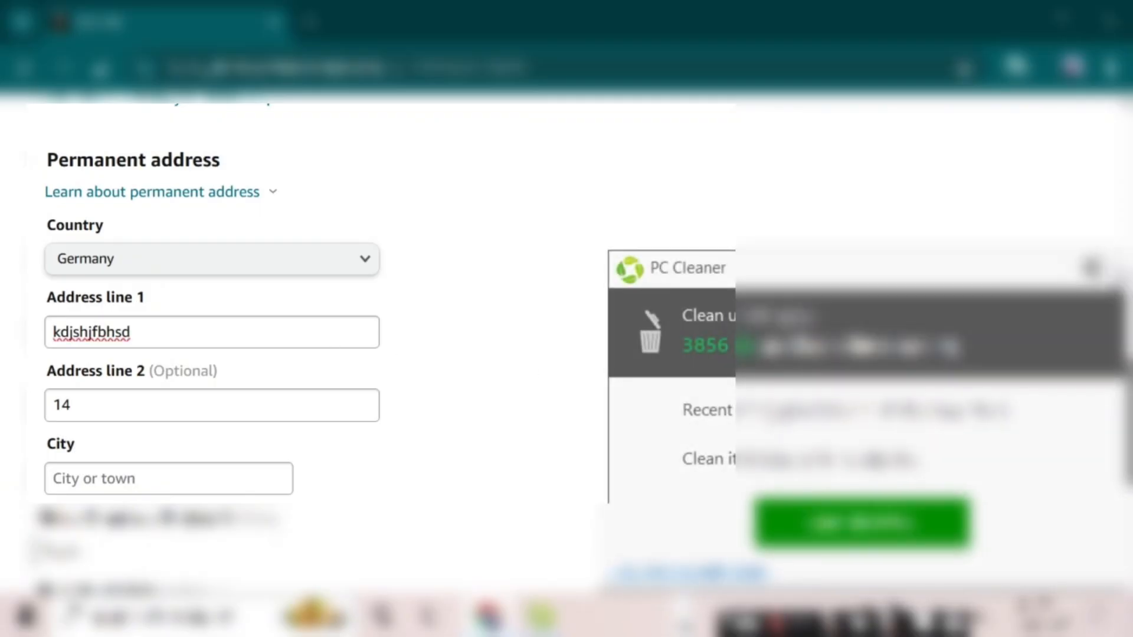
left_click(1092, 268)
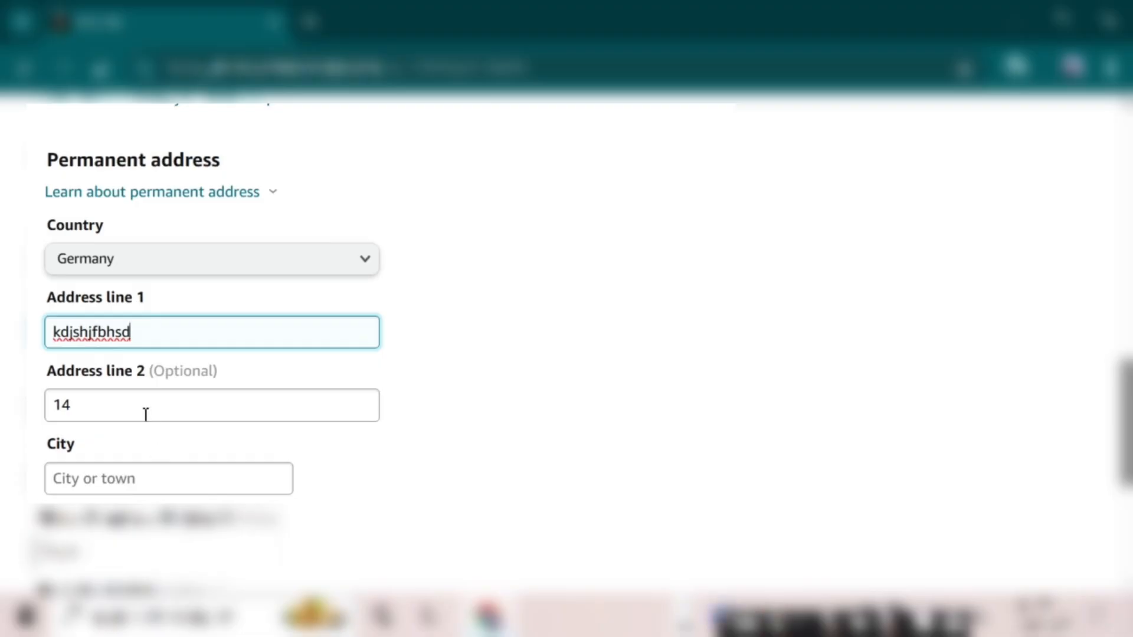
left_click(147, 474)
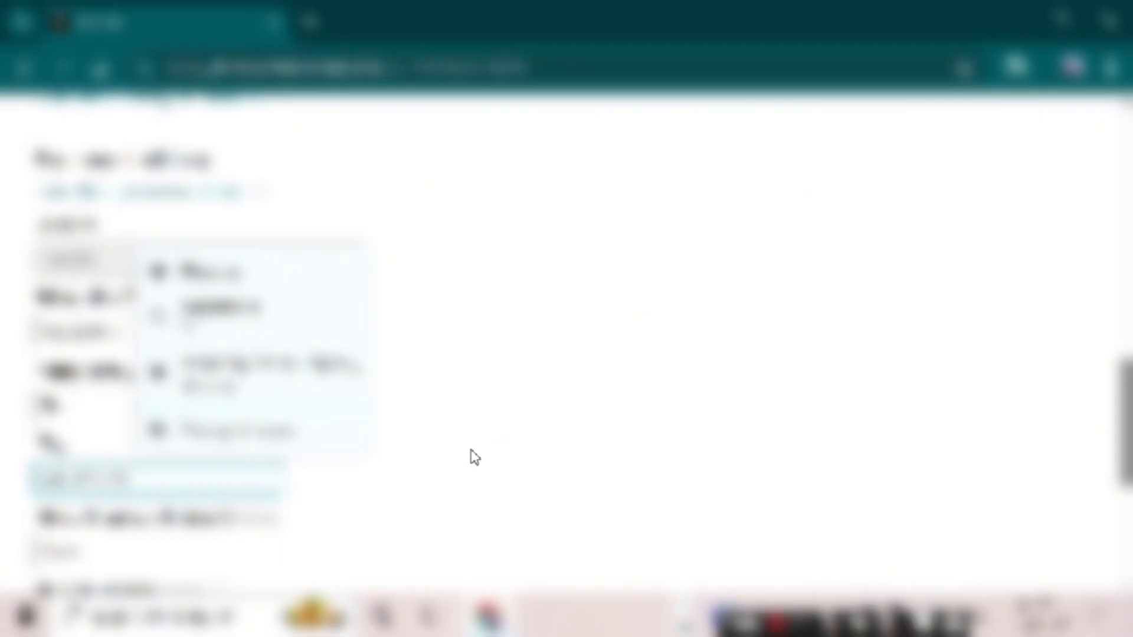
type("jhsdf")
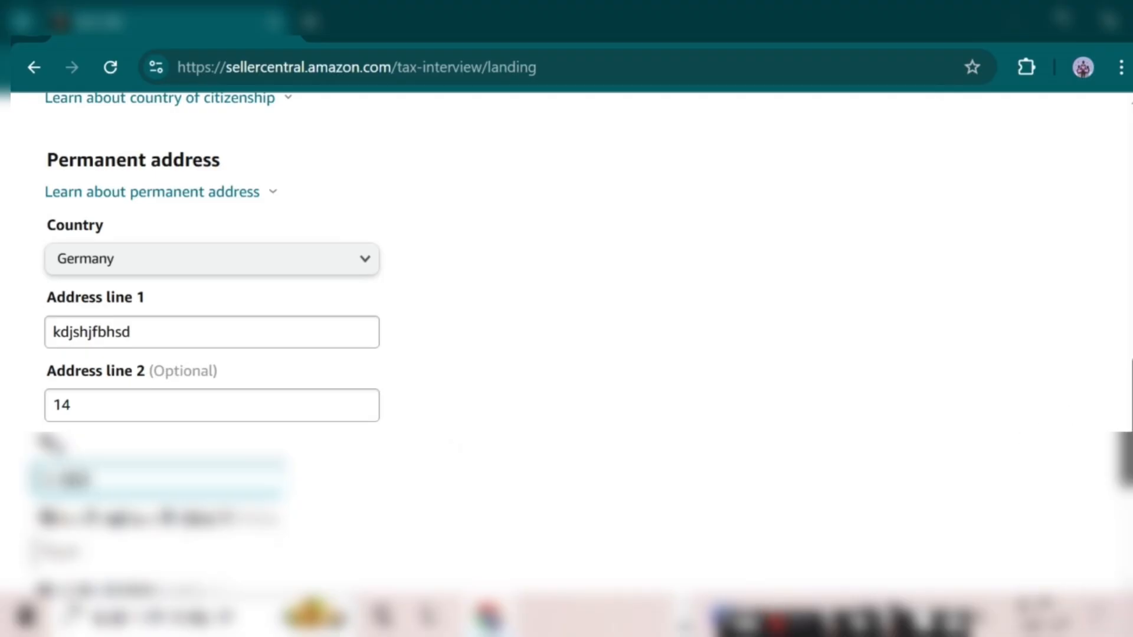
scroll(566, 342, "down", 4)
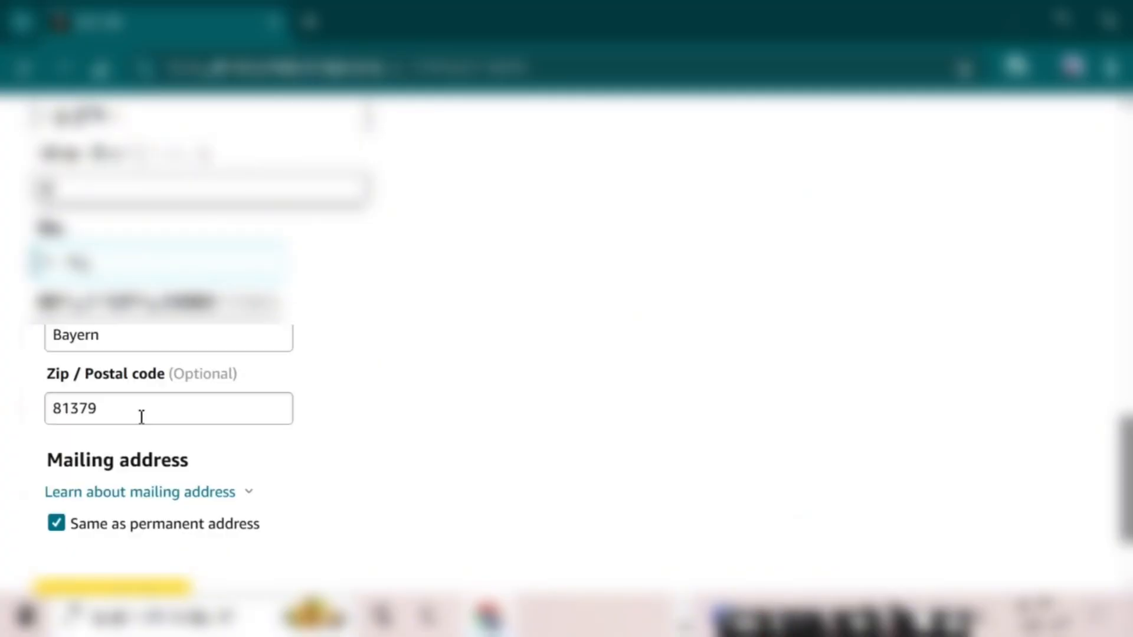
scroll(167, 425, "down", 2)
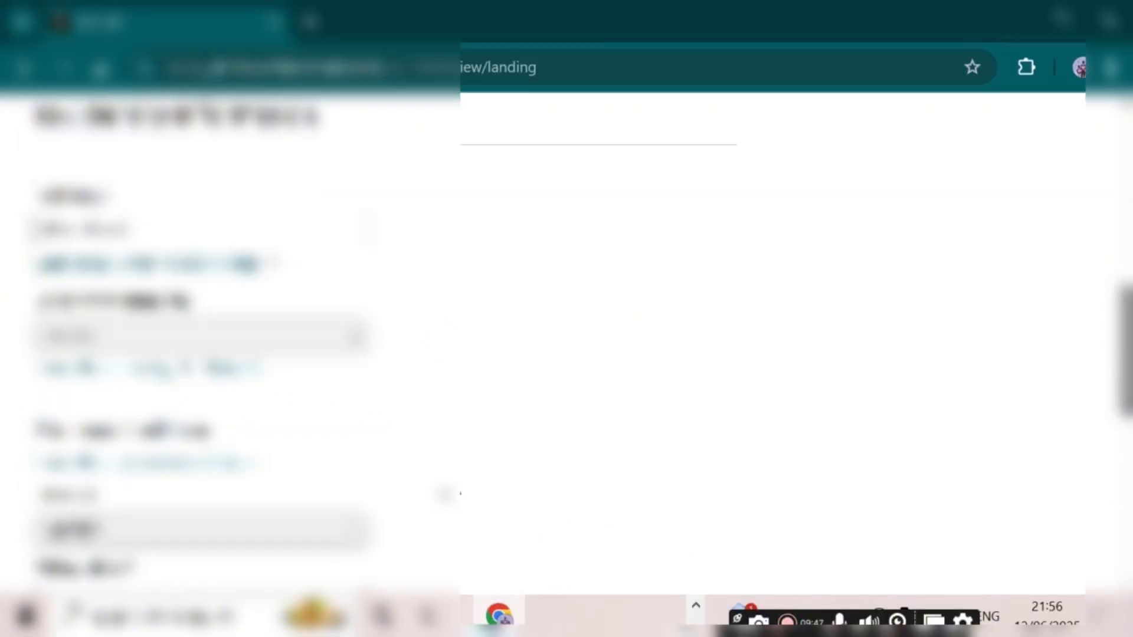
Scroll the tax form, then reveal the hidden icons in the Windows taskbar tray.
scroll(449, 481, "up", 3)
scroll(448, 481, "down", 3)
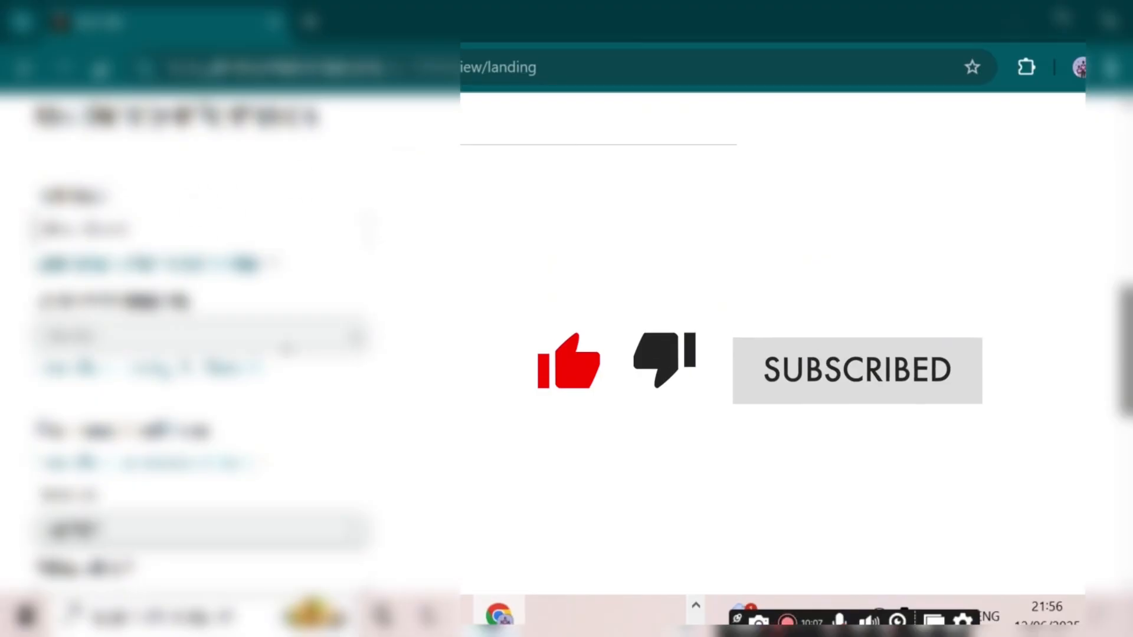
left_click(697, 606)
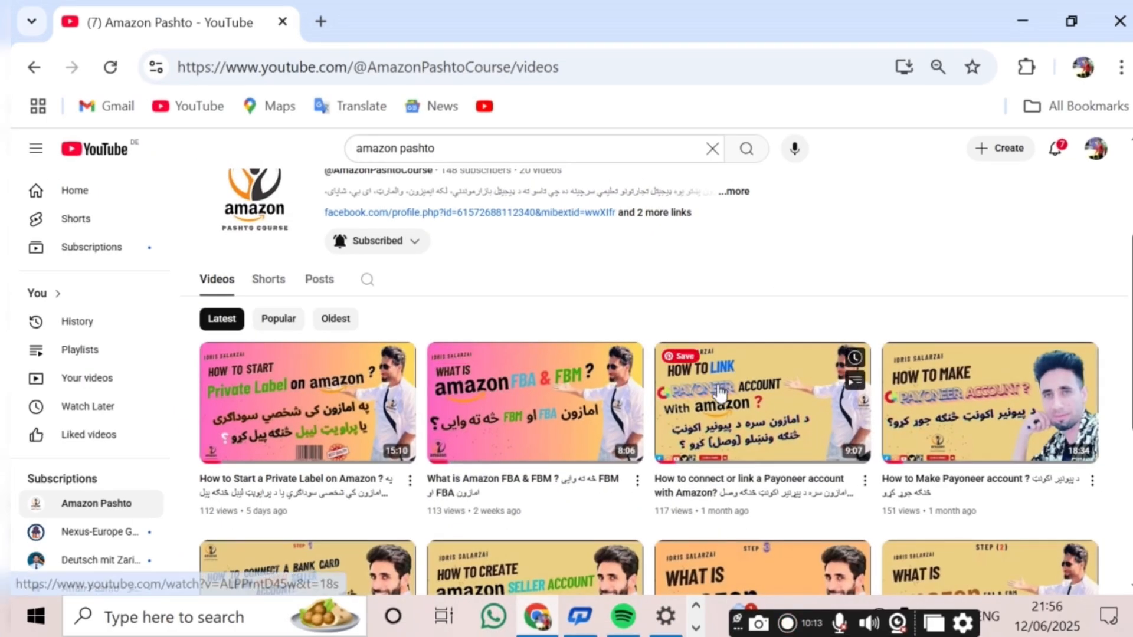
scroll(738, 371, "down", 5)
scroll(708, 399, "up", 5)
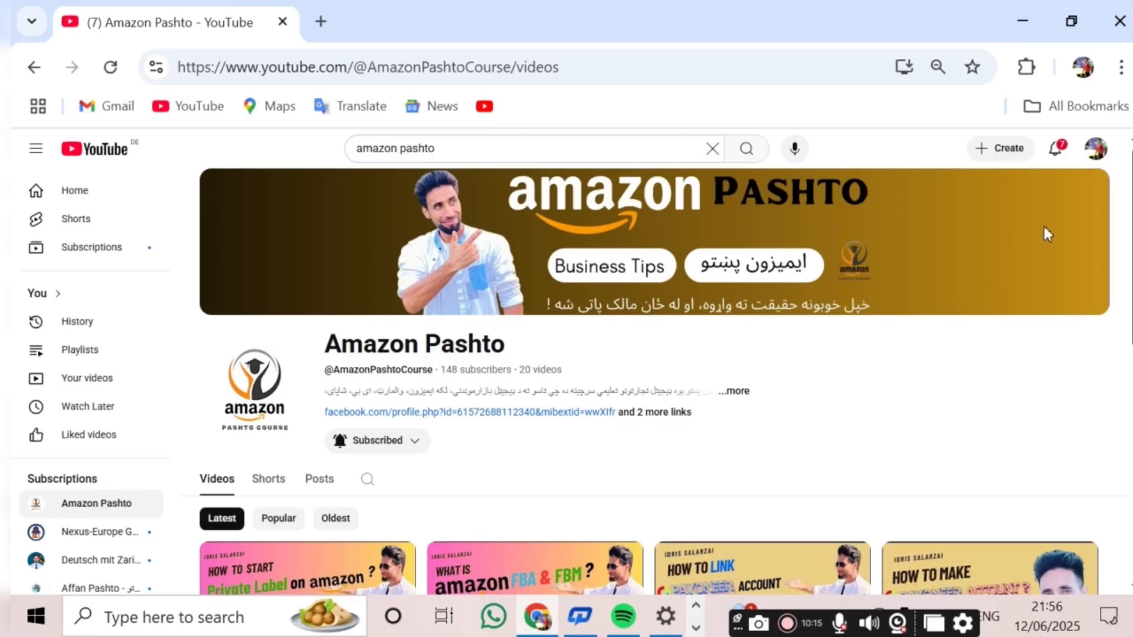
scroll(654, 378, "down", 2)
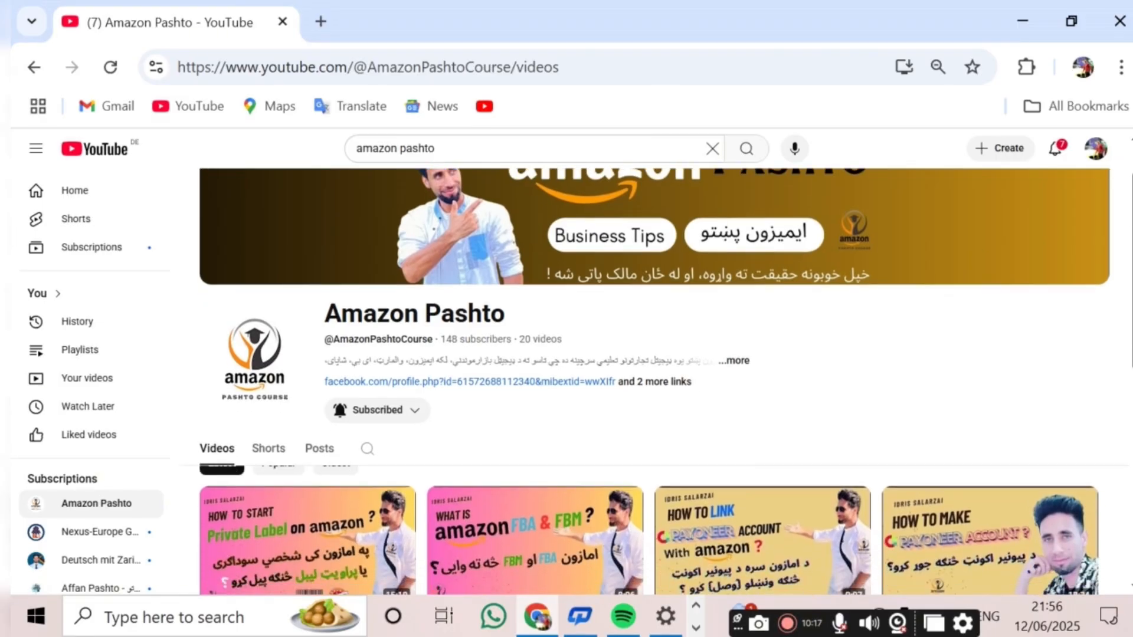
scroll(649, 377, "down", 1)
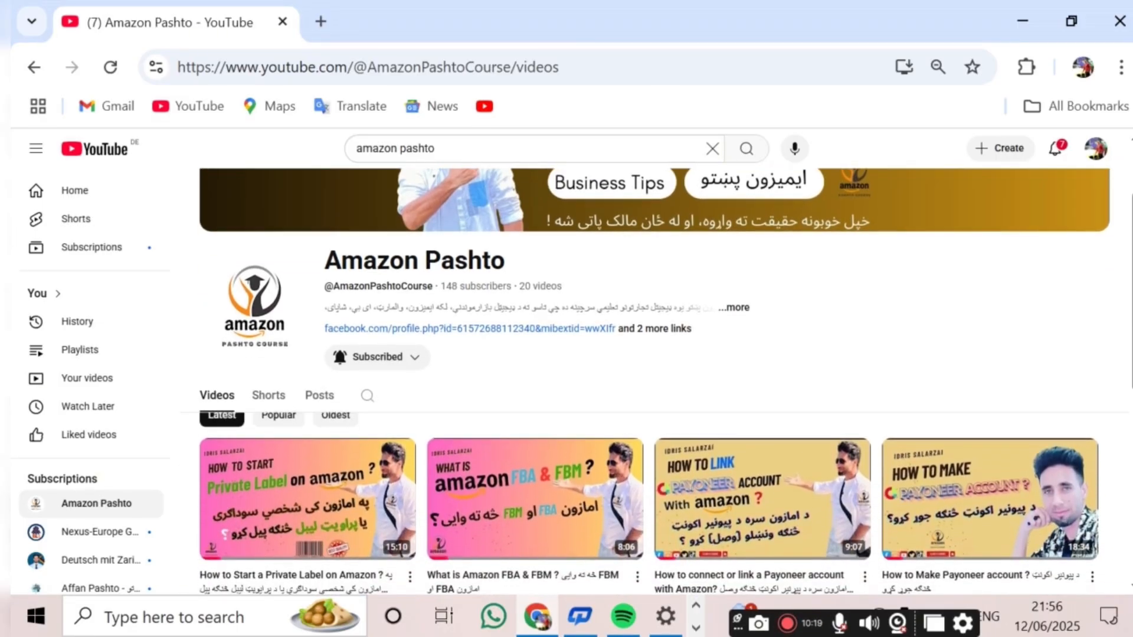
scroll(649, 378, "down", 3)
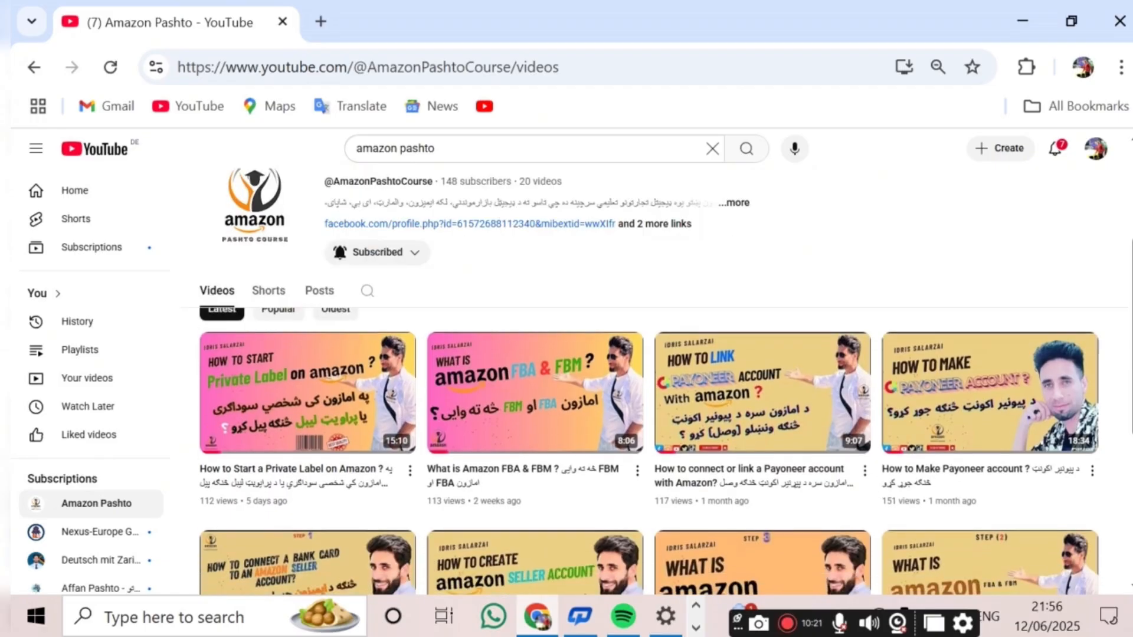